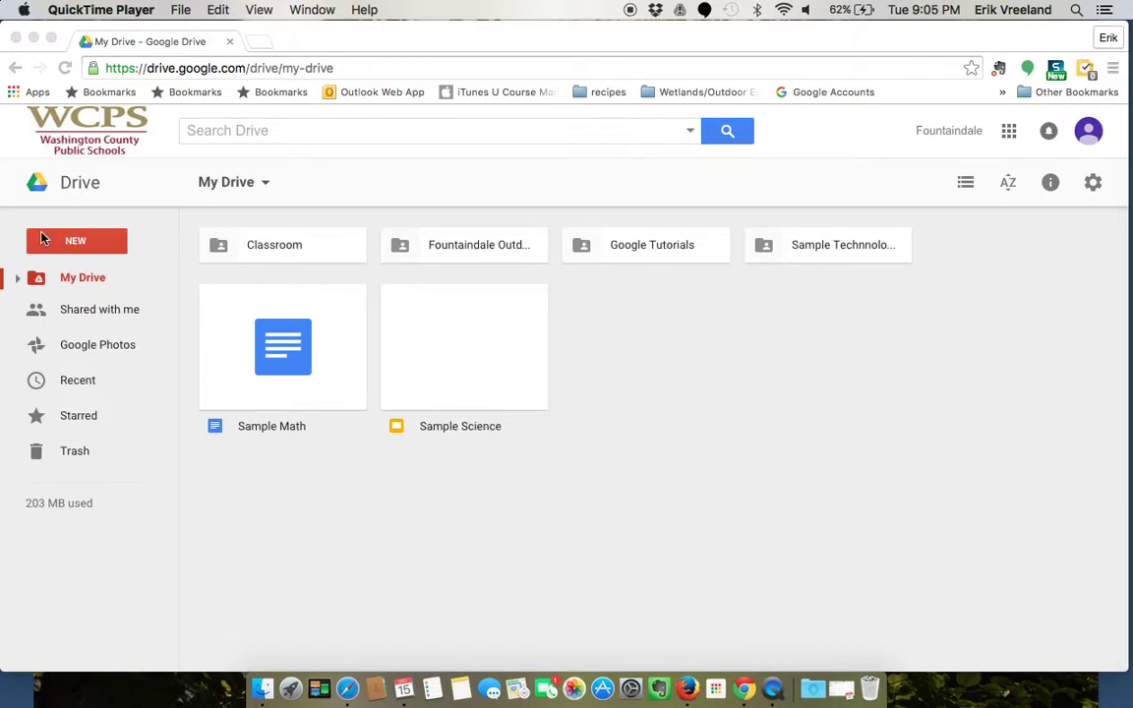
click(75, 252)
click(76, 247)
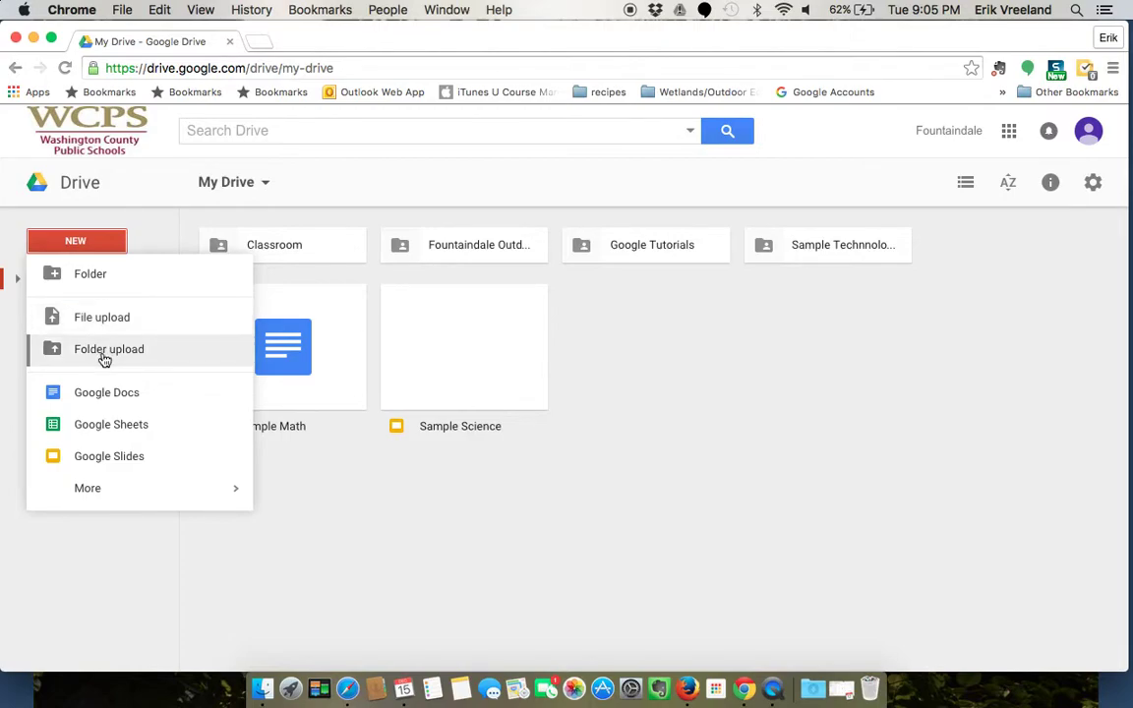
click(794, 382)
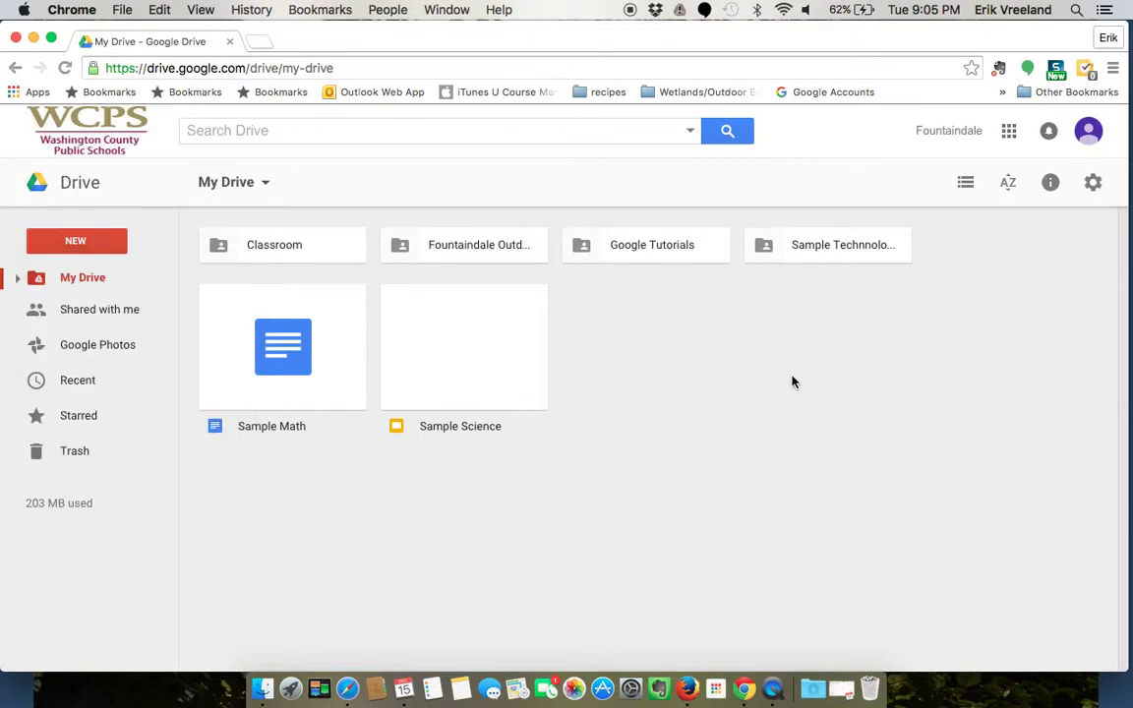
Step: Turn off converting uploaded files to Google Docs editor format in the Drive settings
click(1094, 185)
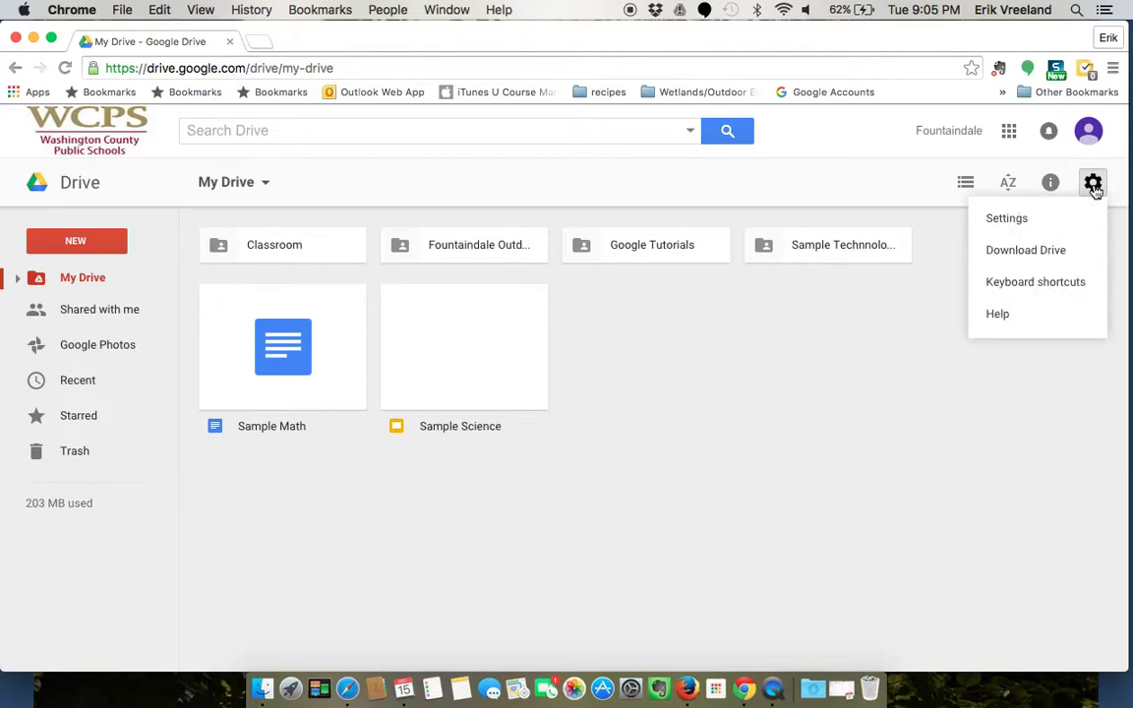
click(1015, 222)
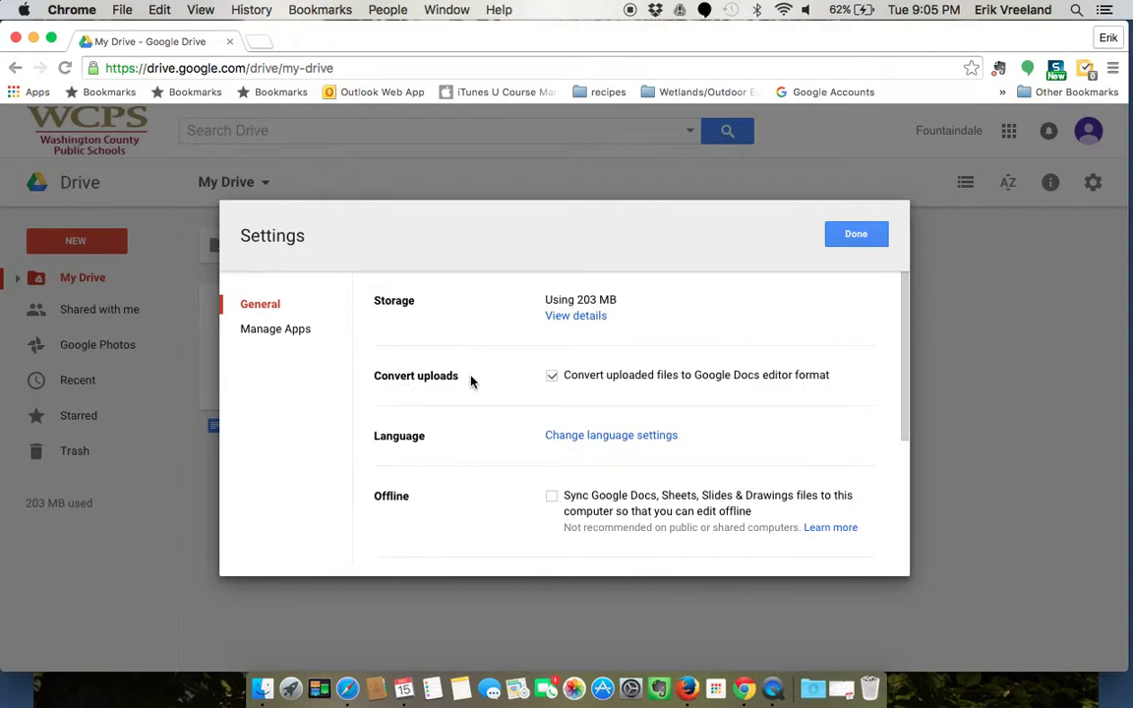
click(552, 375)
click(551, 378)
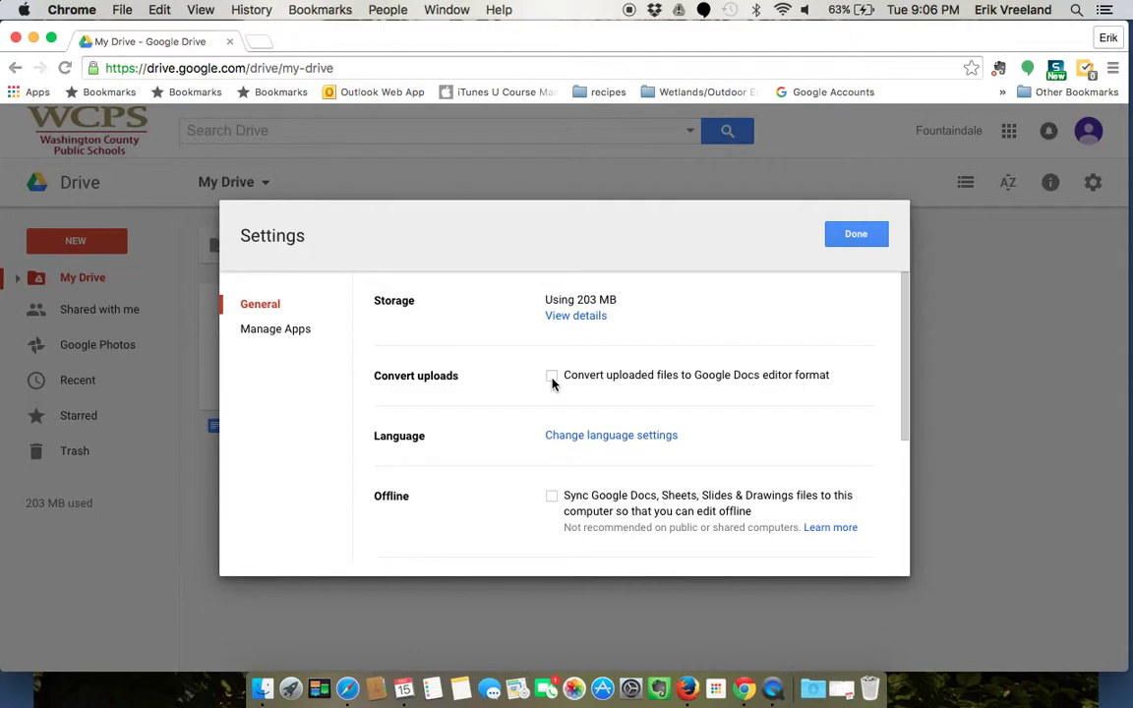
click(552, 378)
click(552, 378)
click(860, 235)
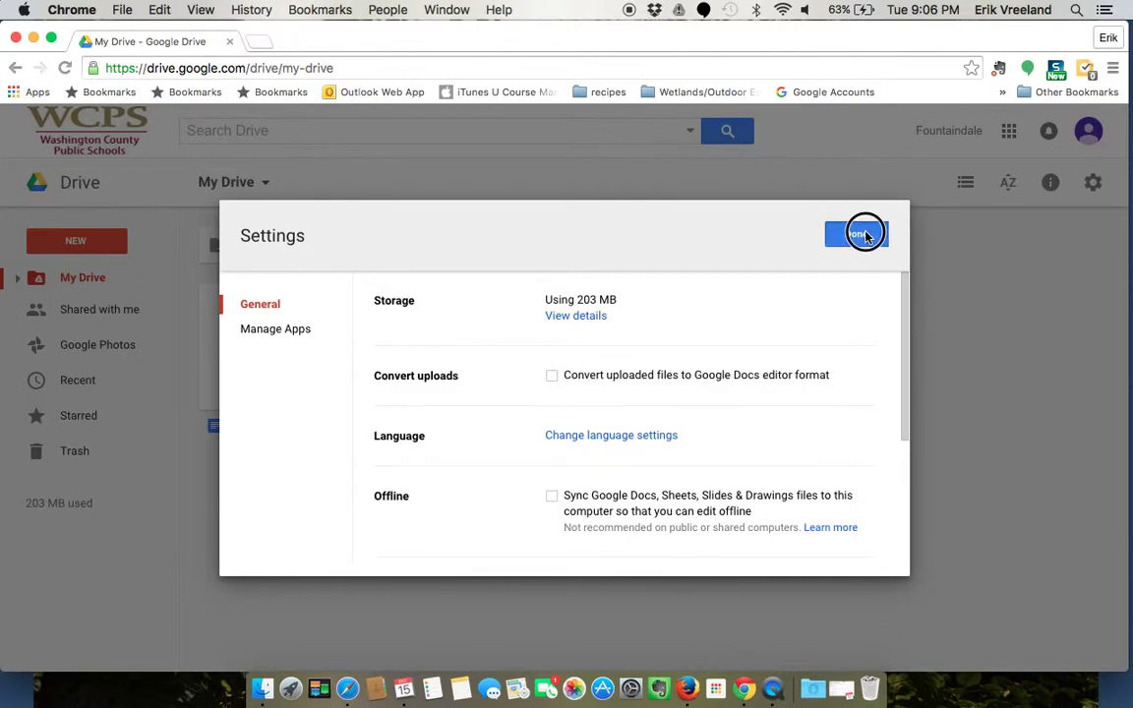
Step: Upload the STEM-Centric MSDE Word document from the Desktop to My Drive in its original format and dismiss the upload notice
click(76, 241)
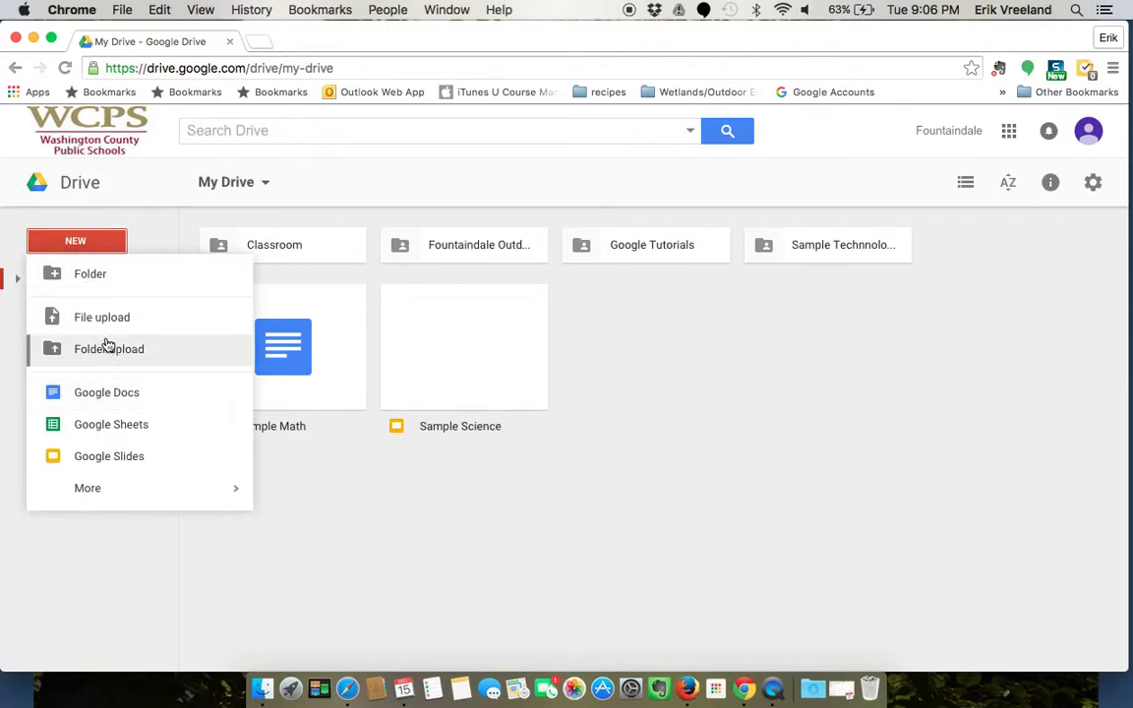
click(103, 317)
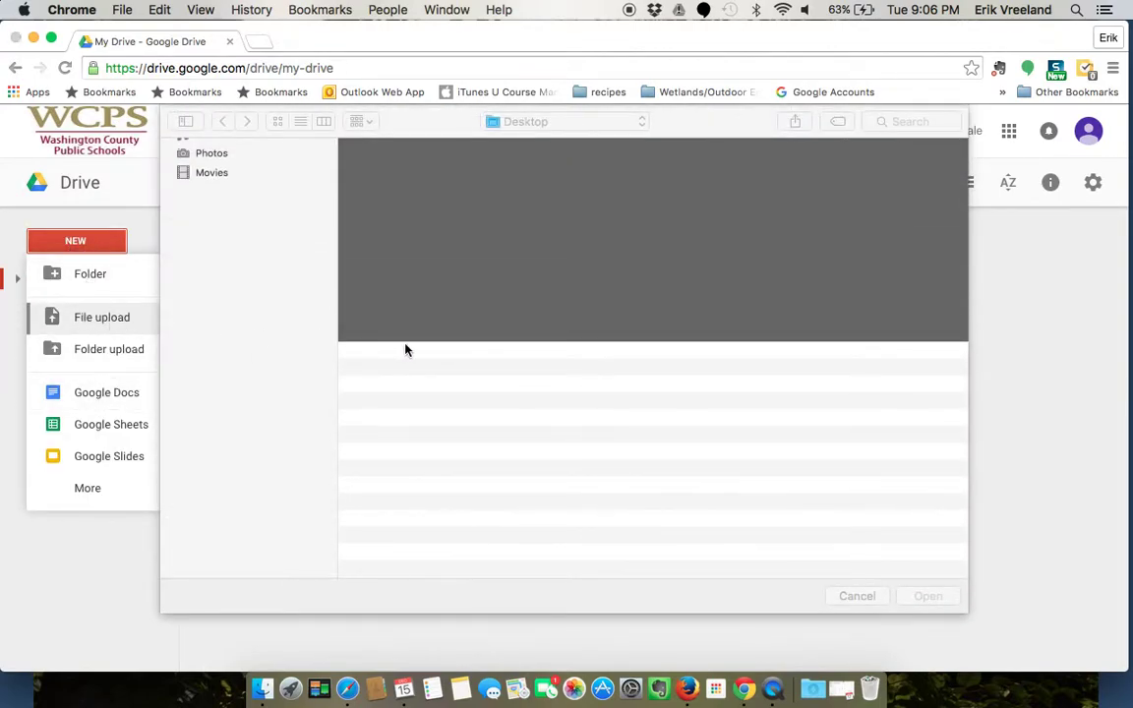
scroll(498, 433, down, 5)
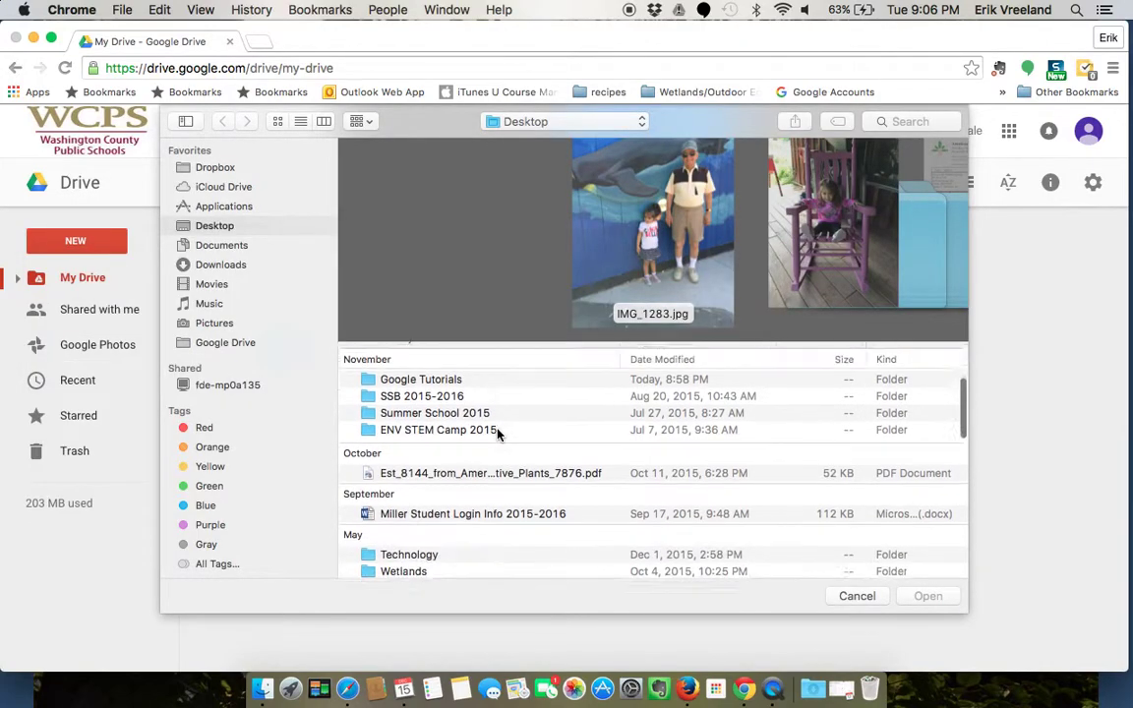
scroll(498, 434, down, 5)
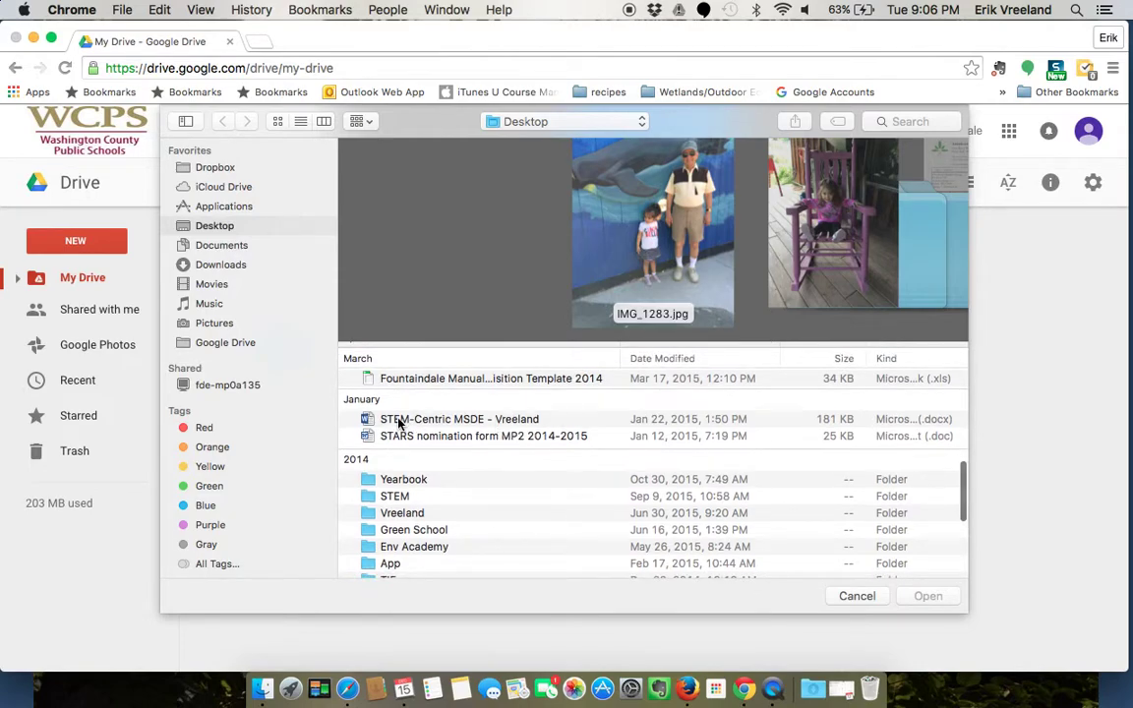
click(369, 421)
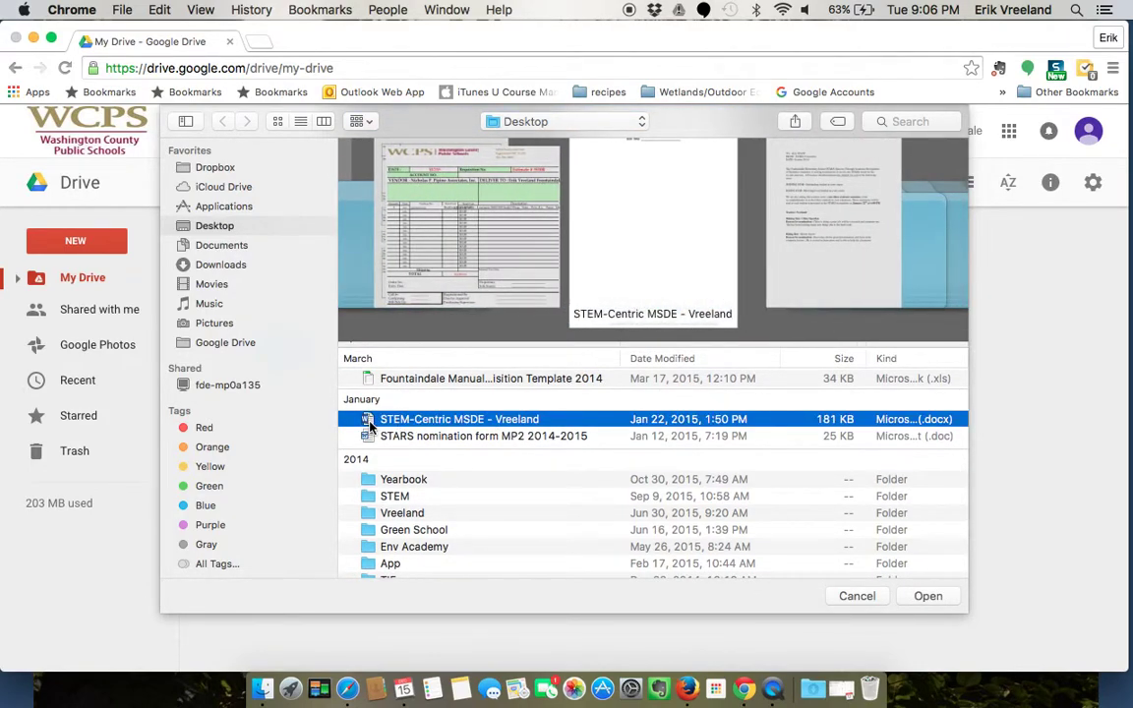
click(937, 599)
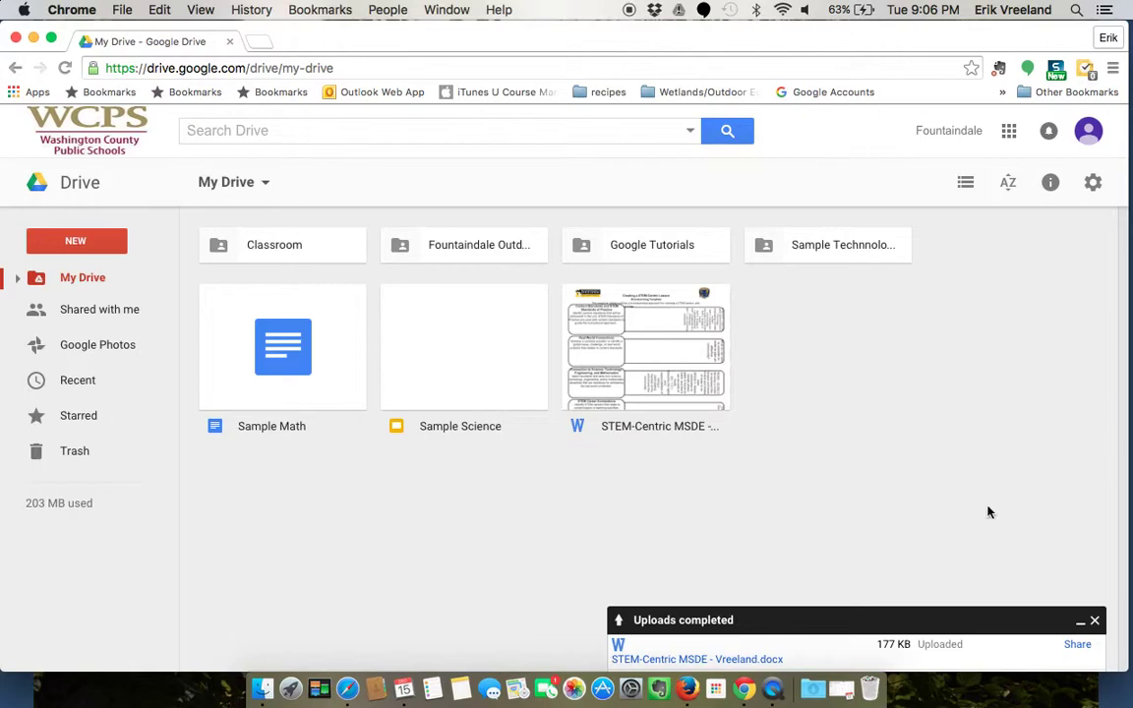
click(1094, 620)
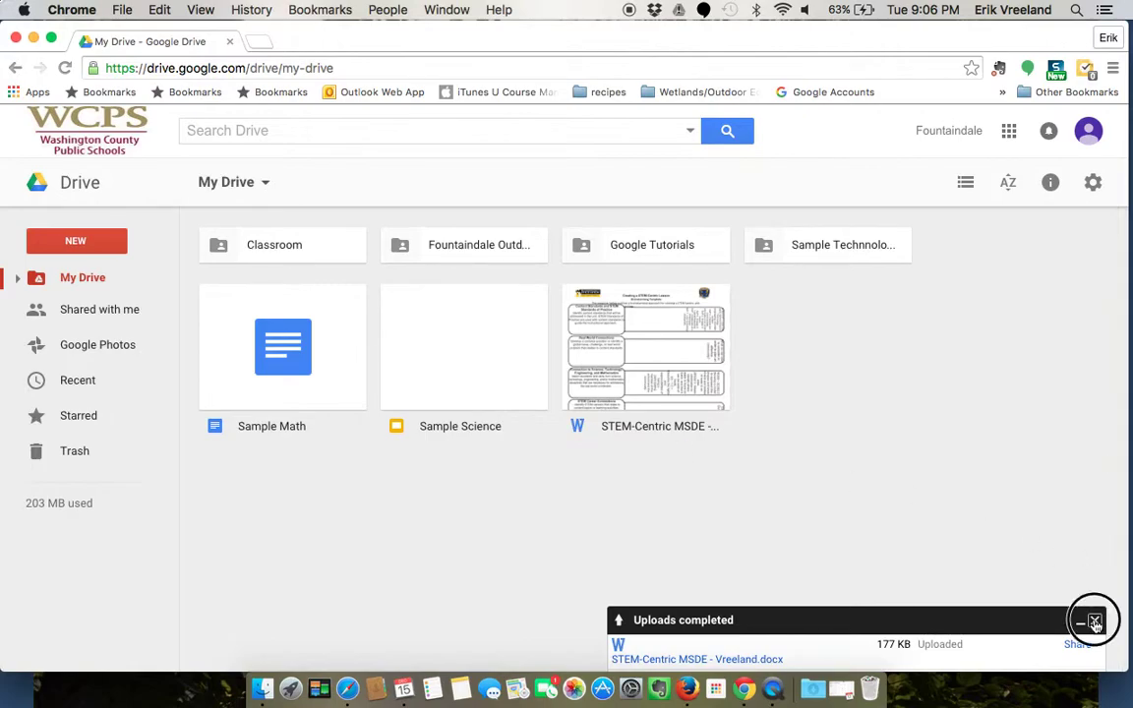
Step: Turn on converting uploaded files to Google Docs editor format in the Drive settings
click(1092, 184)
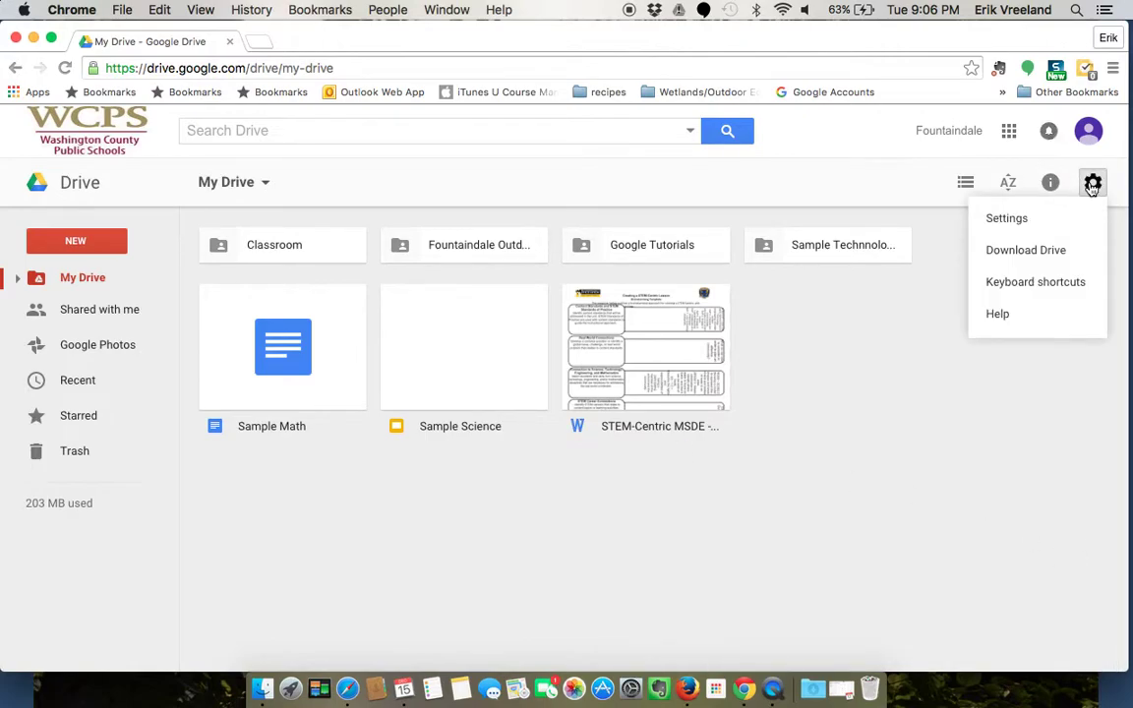
click(1011, 224)
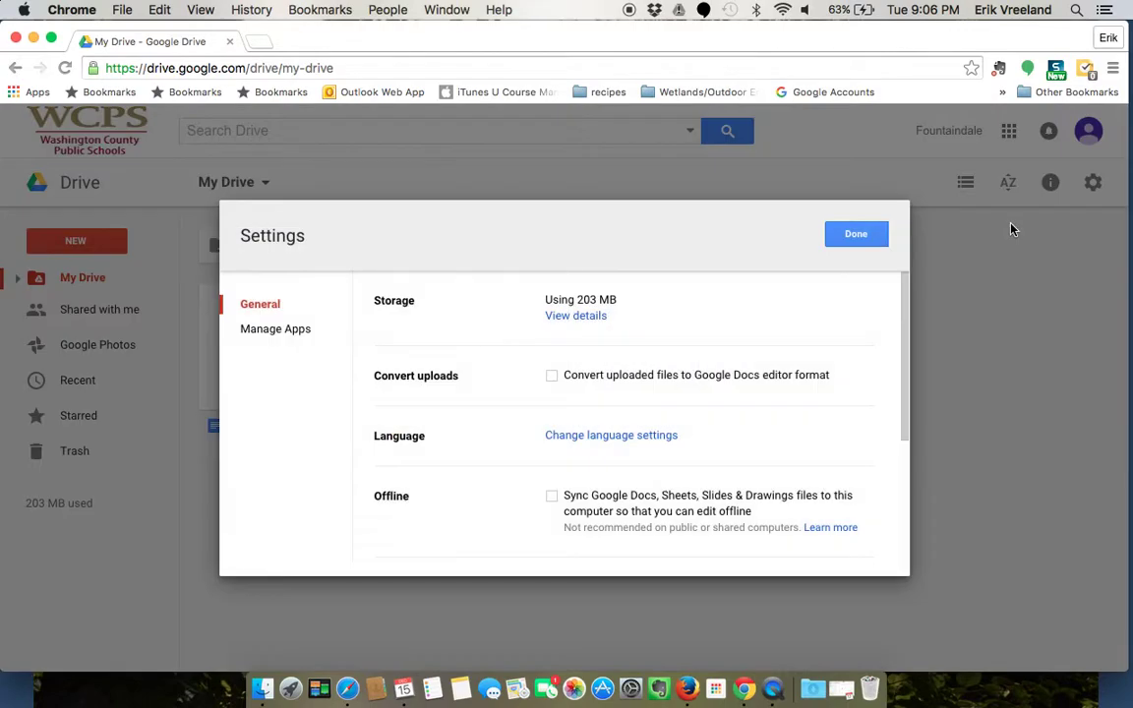
click(551, 376)
click(856, 235)
Step: Upload the same STEM-Centric MSDE Word document again as a converted Google Docs copy and dismiss the upload notice
click(73, 236)
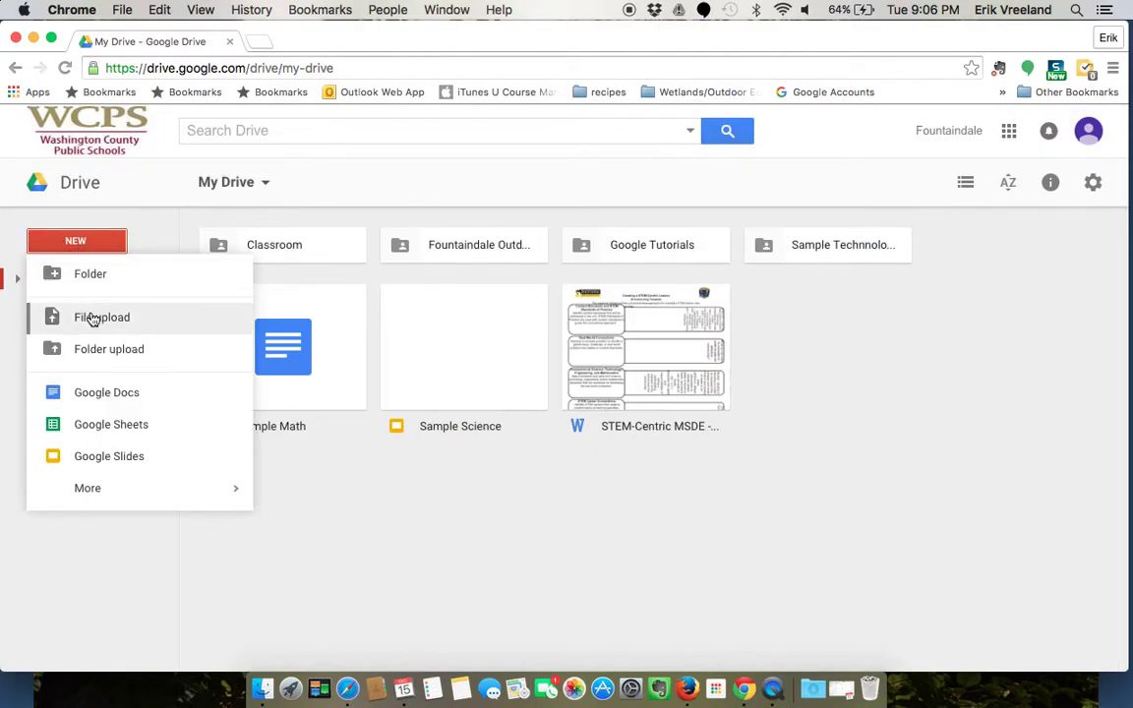
click(95, 320)
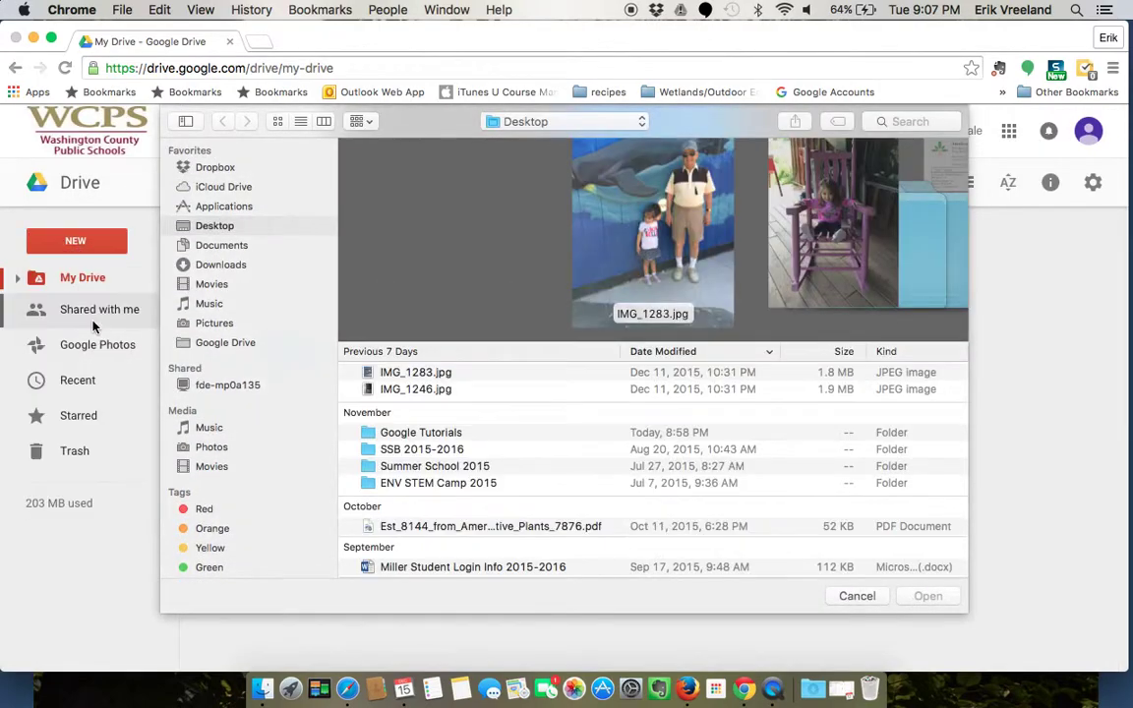
scroll(533, 465, down, 10)
scroll(533, 465, down, 4)
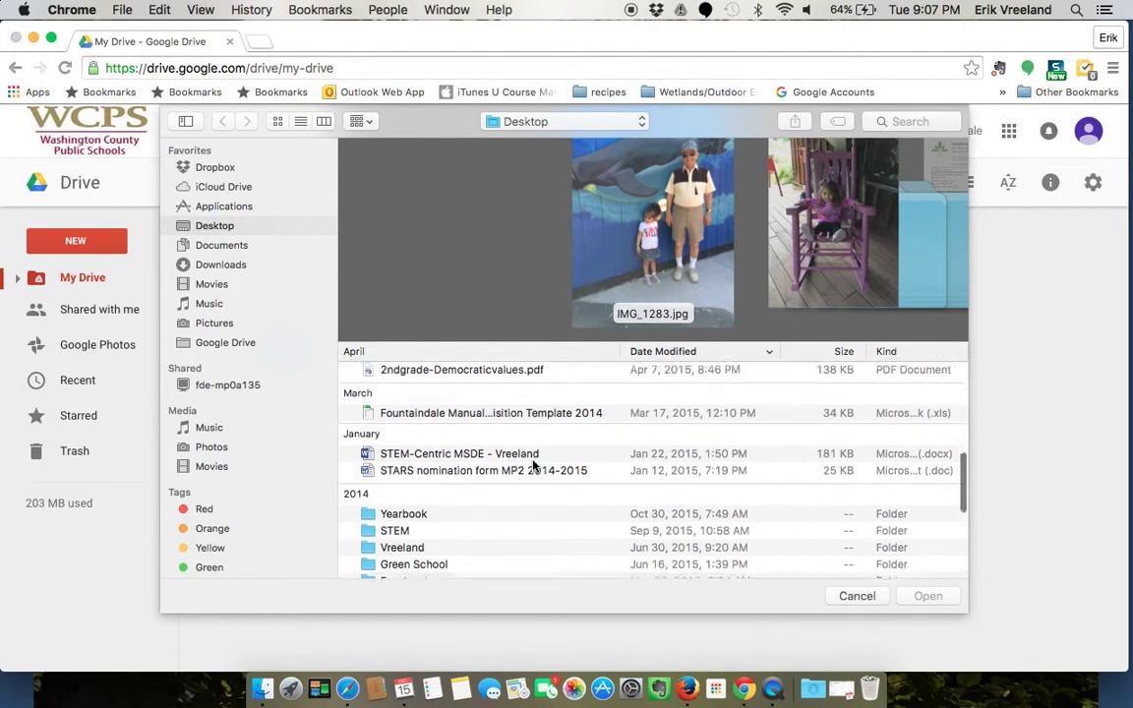
click(433, 450)
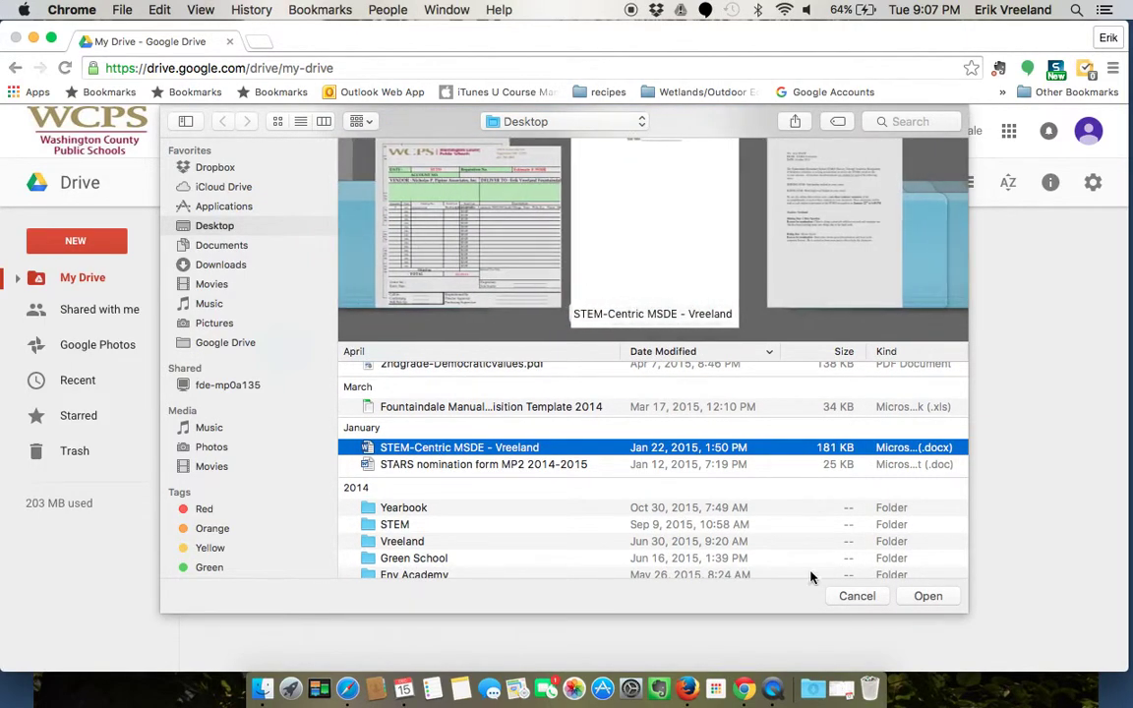
click(927, 596)
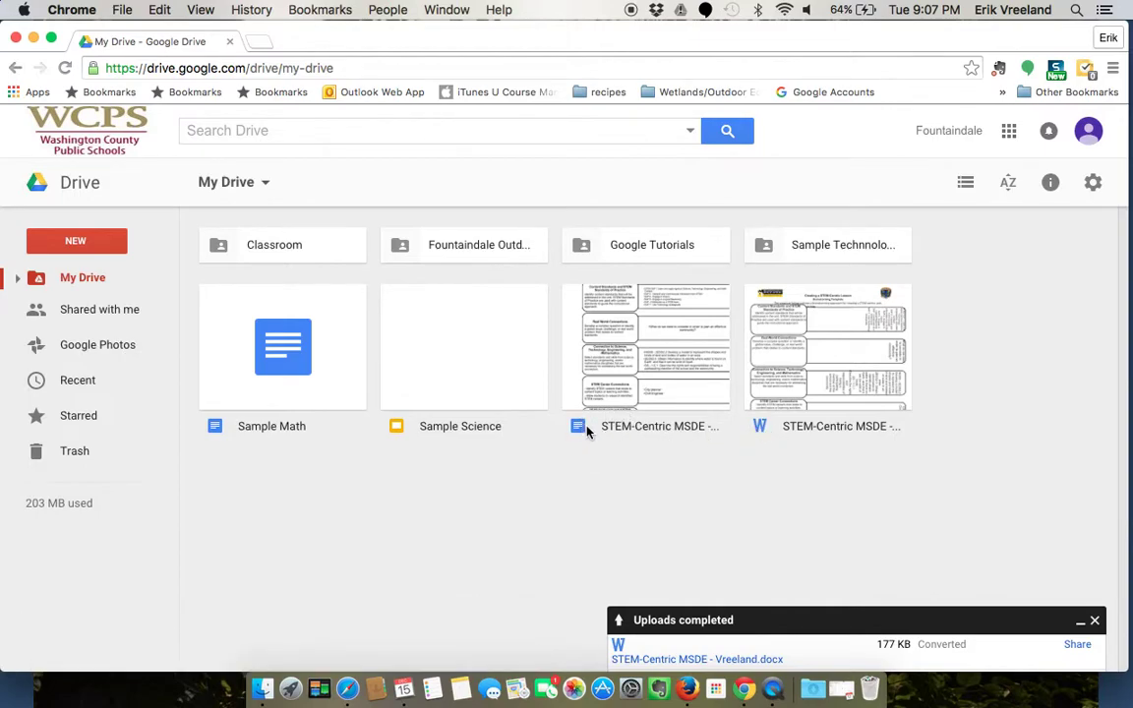
click(1095, 620)
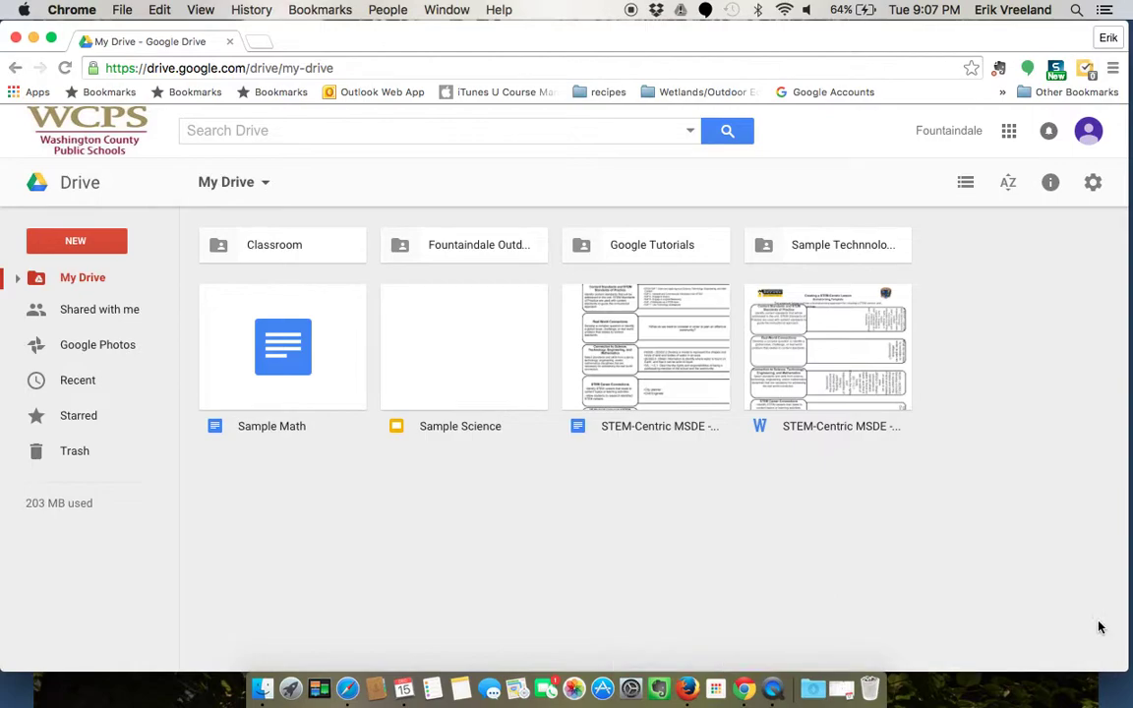
Step: Upload the whole ENV STEM Camp 2015 folder from the Desktop to My Drive
click(68, 238)
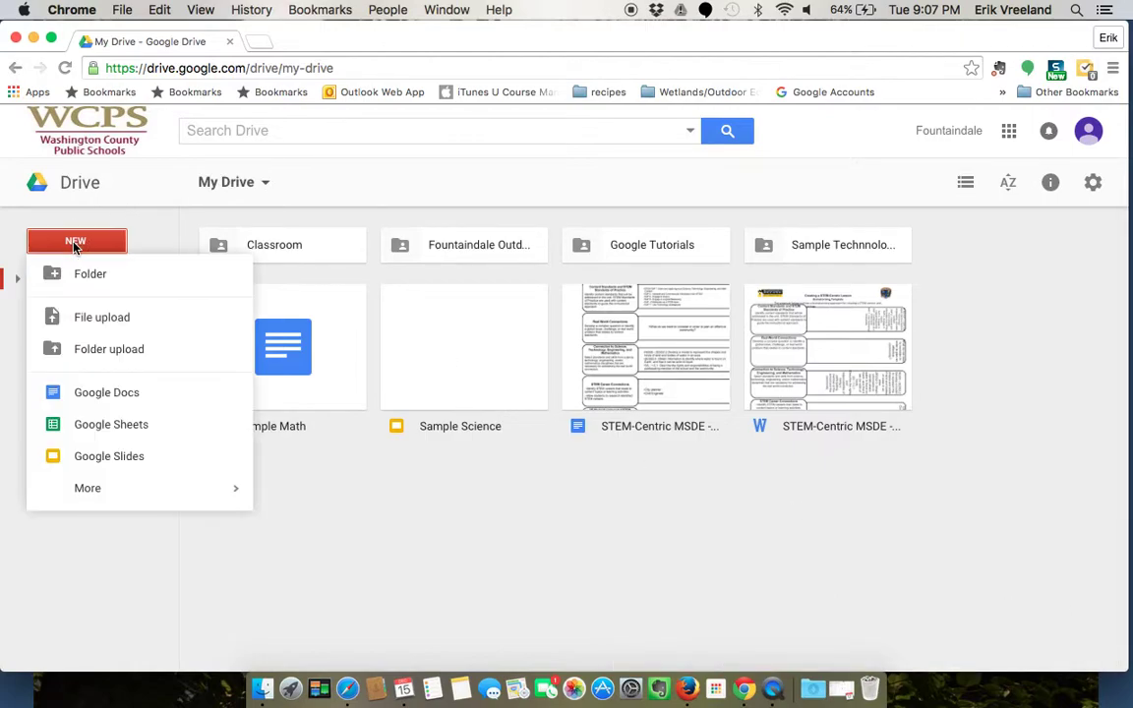
click(103, 352)
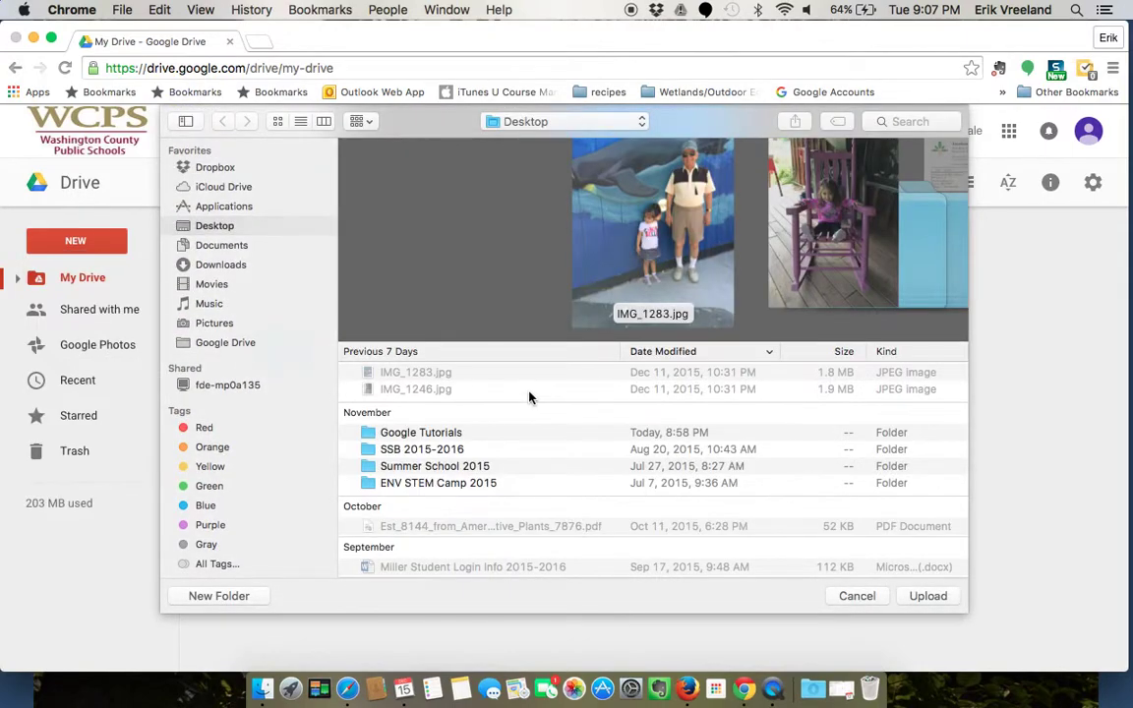
scroll(467, 400, down, 2)
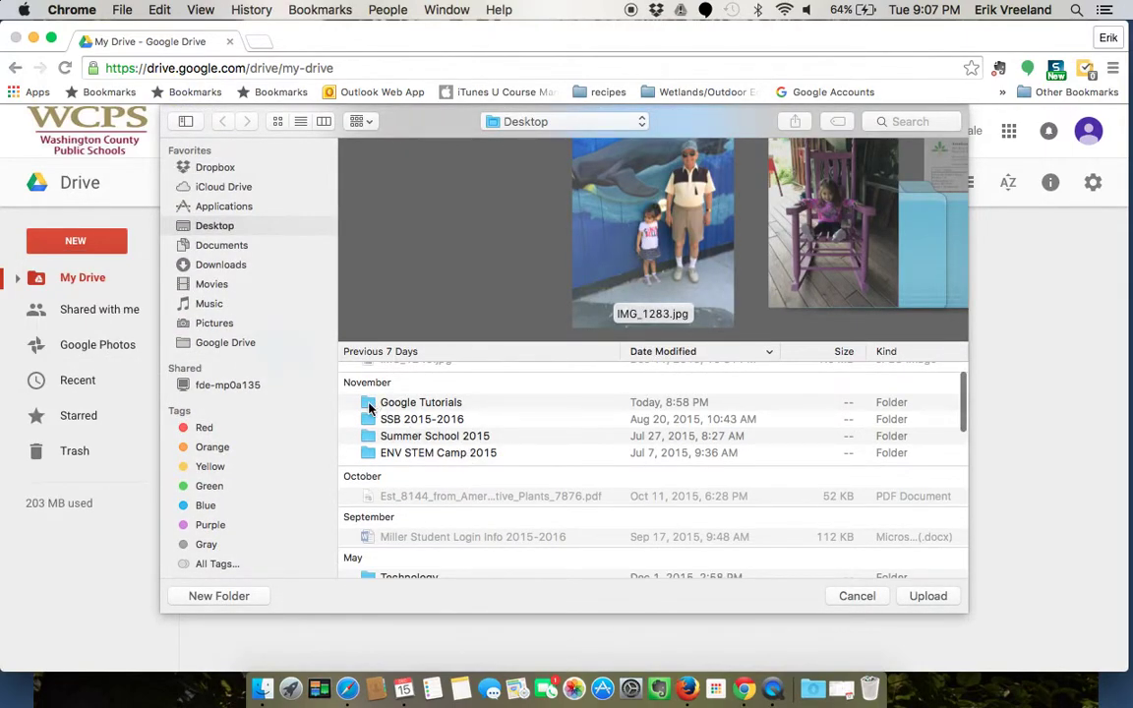
click(371, 406)
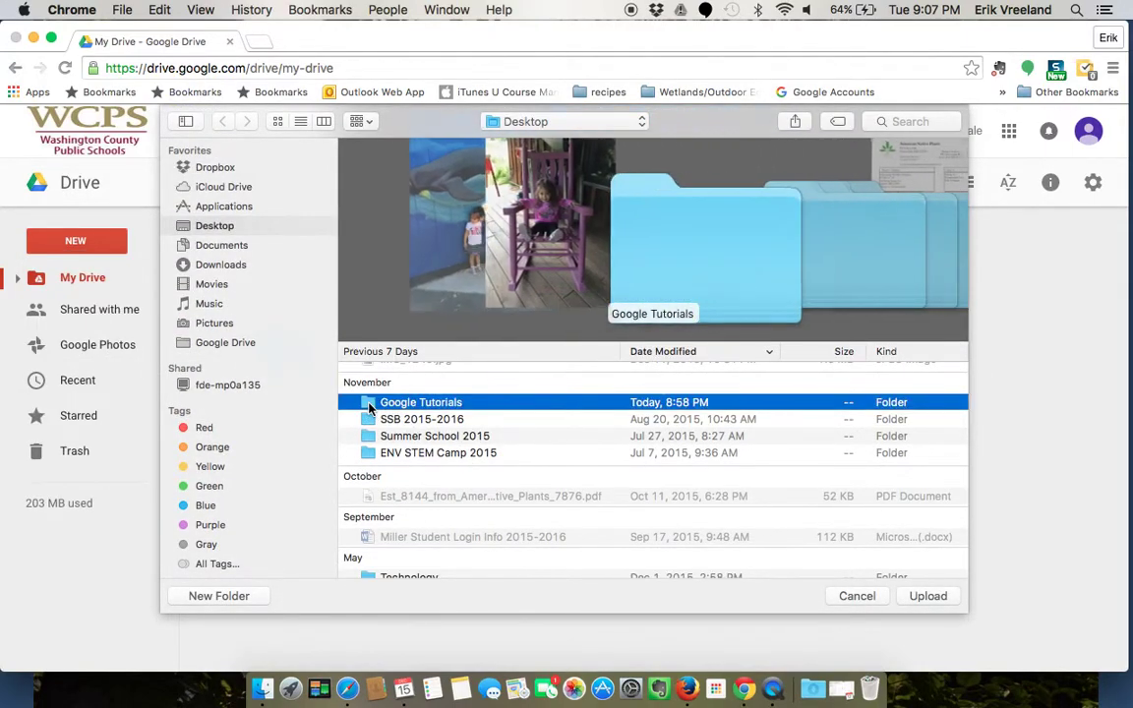
click(371, 454)
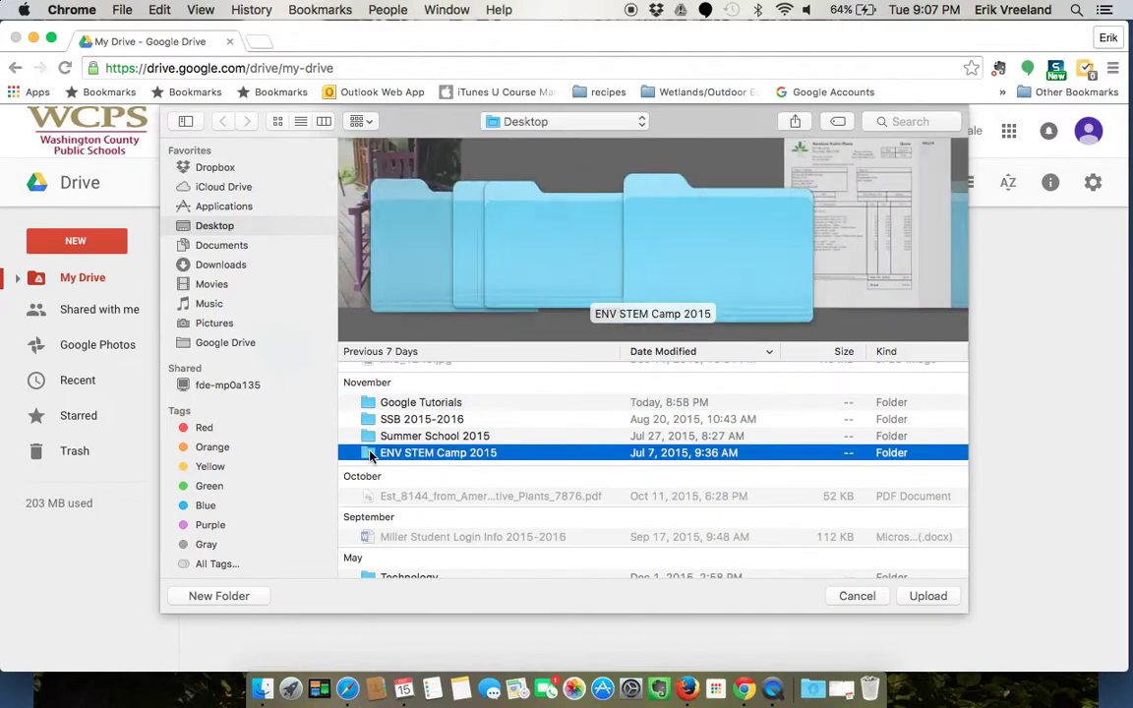
click(928, 597)
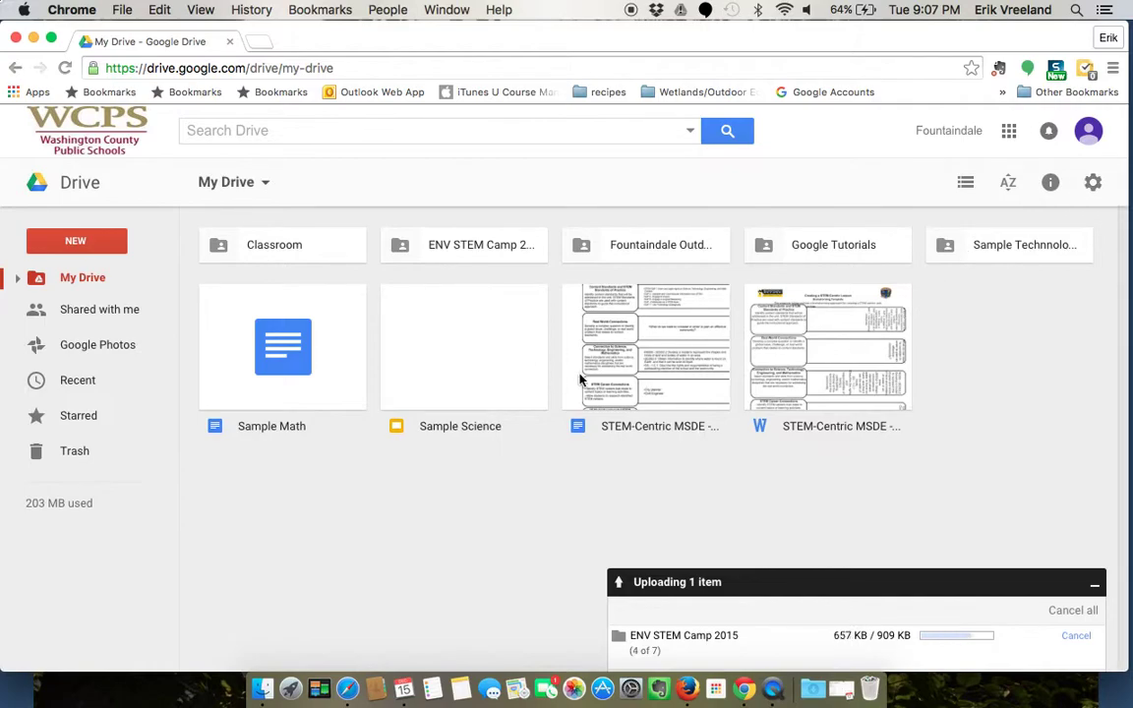
Step: Examine the contents of the uploaded ENV STEM Camp 2015 folder, dismiss the upload notice and return to My Drive
double_click(446, 249)
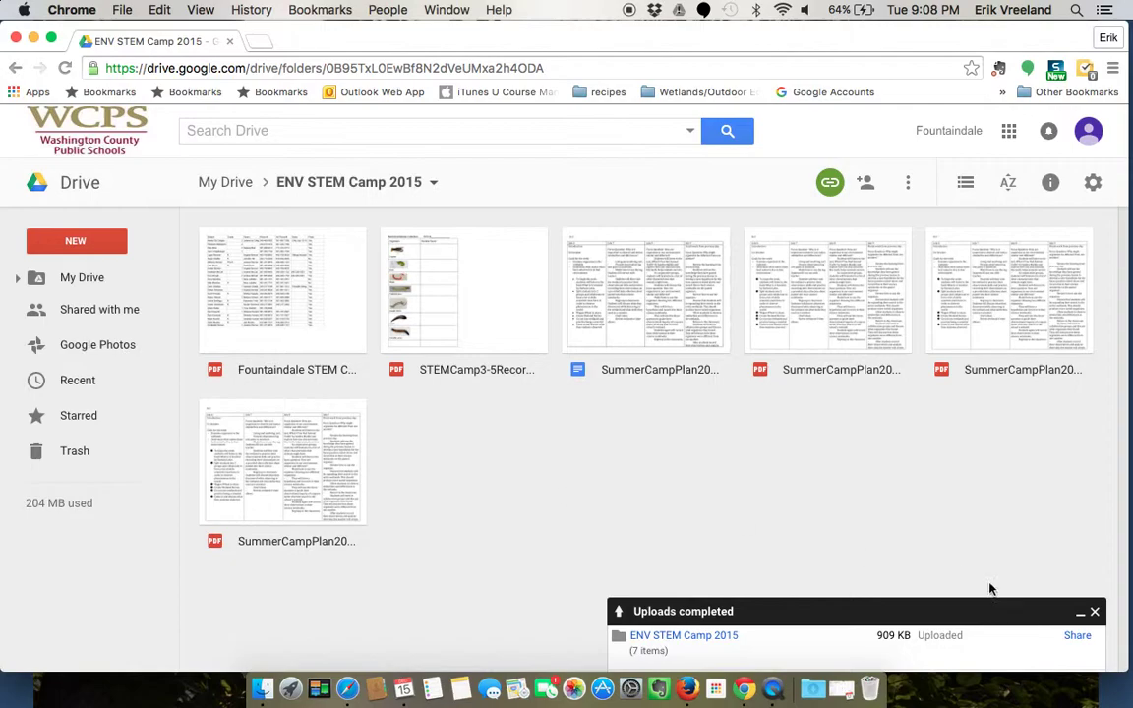
click(1095, 613)
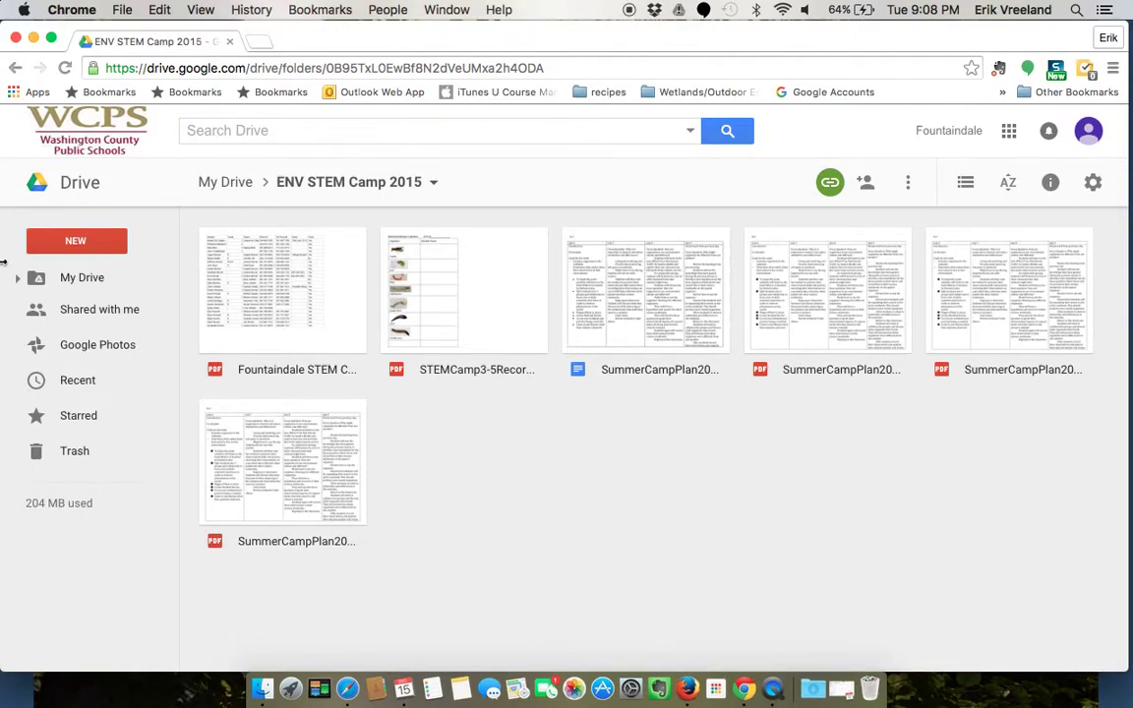
click(69, 282)
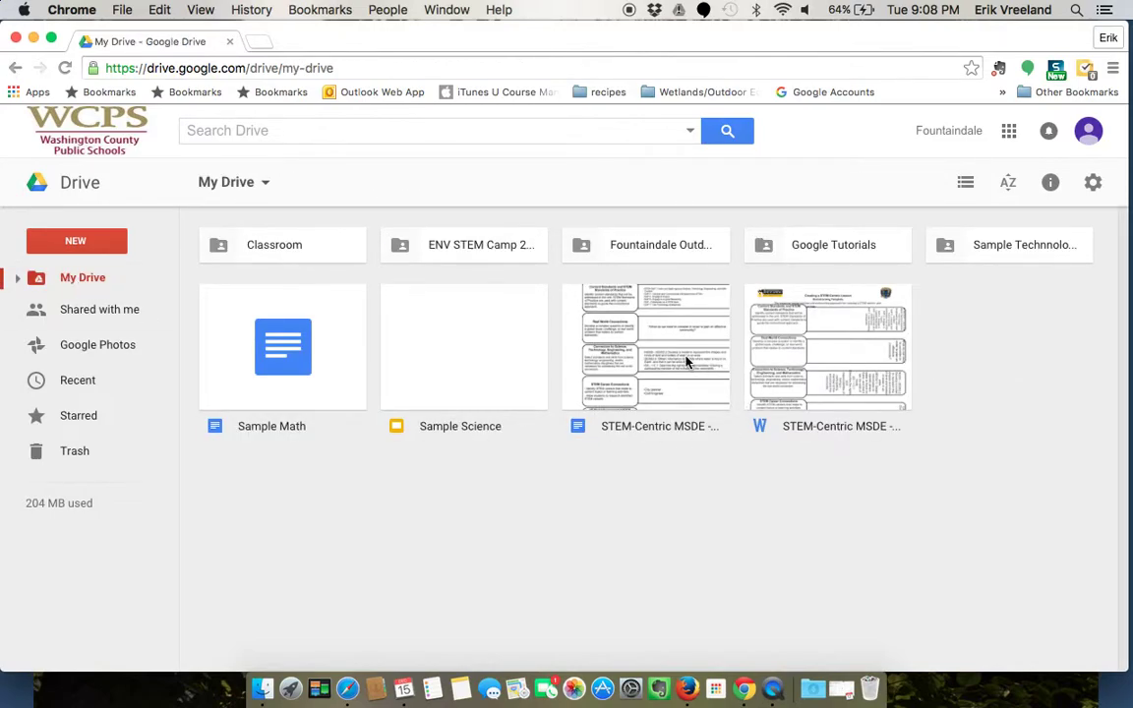
Step: Move the converted STEM-Centric MSDE Google Docs file into the shared Sample Technnology folder, accepting that it gets shared
drag(677, 354, 968, 248)
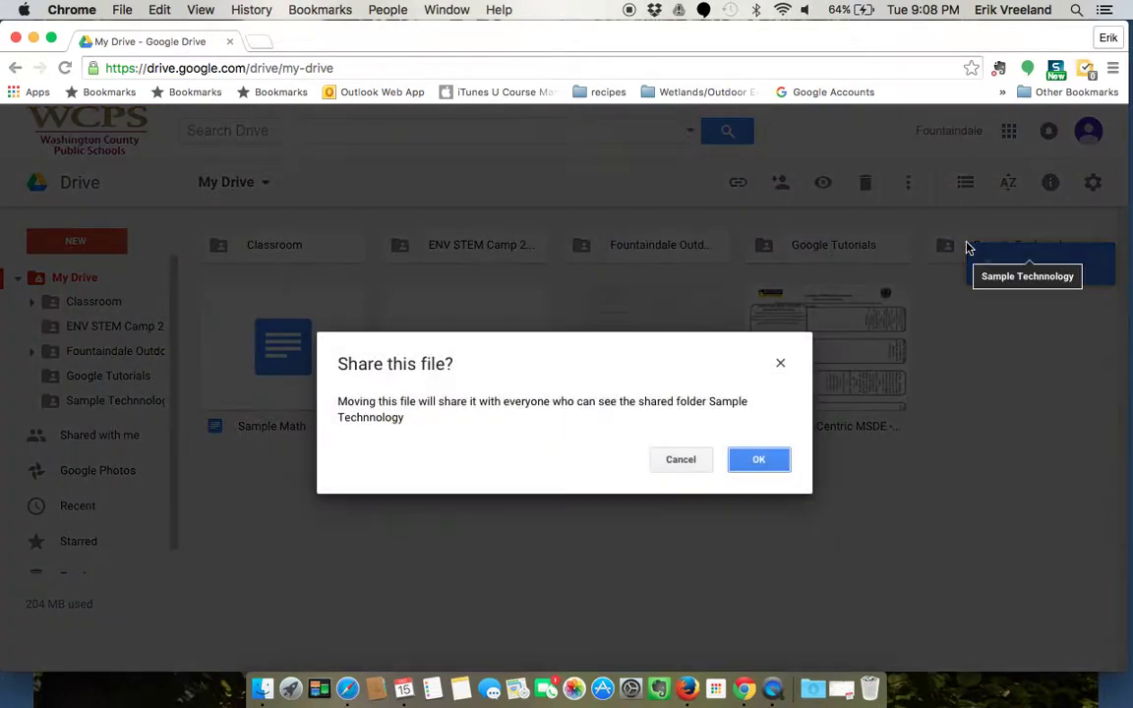
click(754, 458)
click(754, 458)
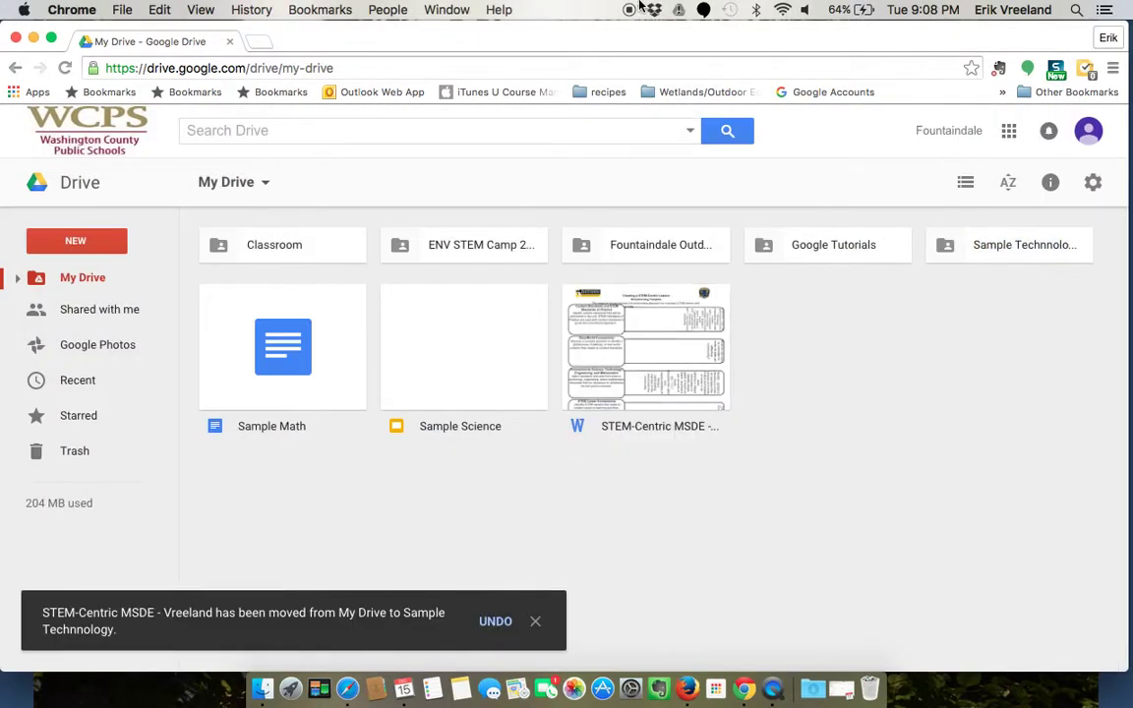